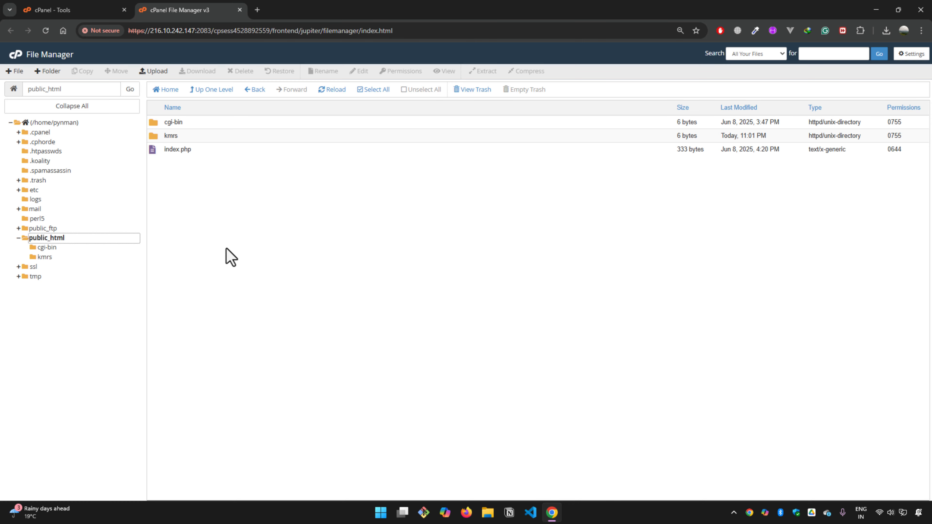
Step: Move index.php from public_html into the kmrs folder and open that folder
click(314, 216)
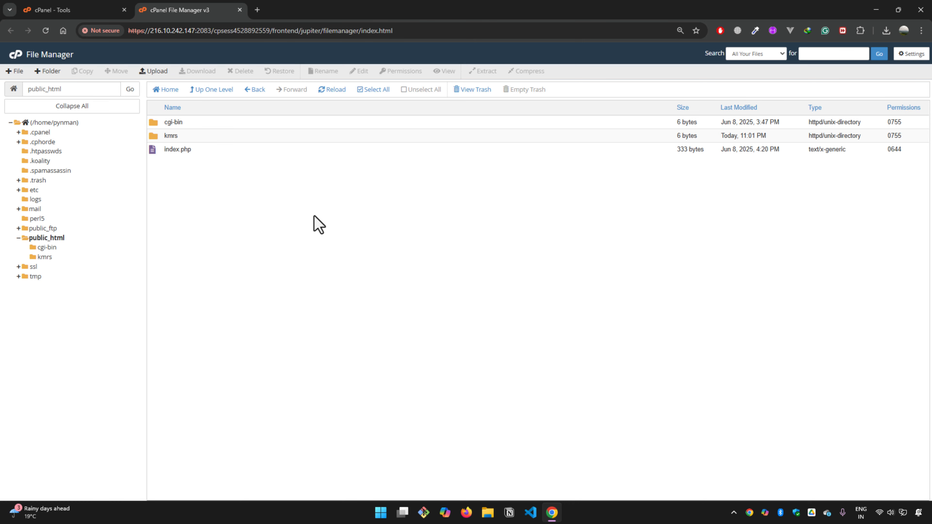
click(149, 150)
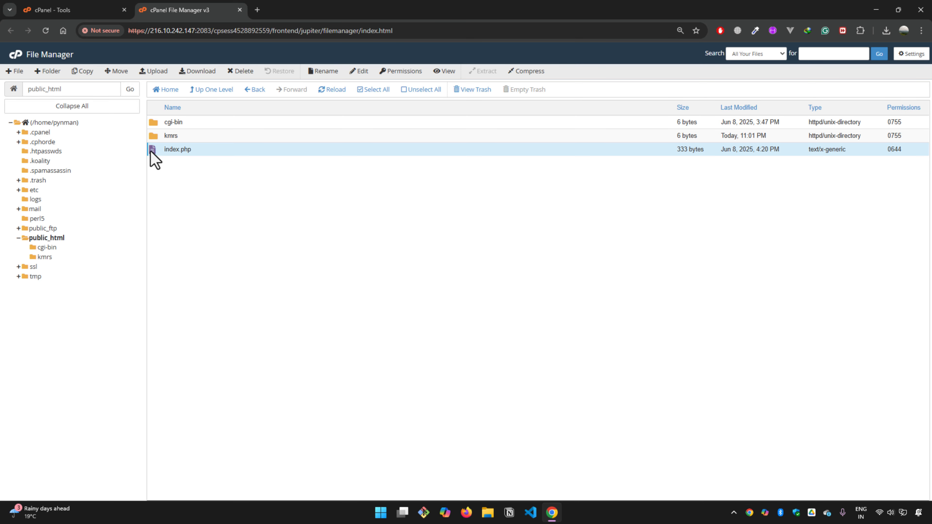
mouse_move(154, 154)
mouse_down()
mouse_move(150, 137)
mouse_move(159, 138)
mouse_up()
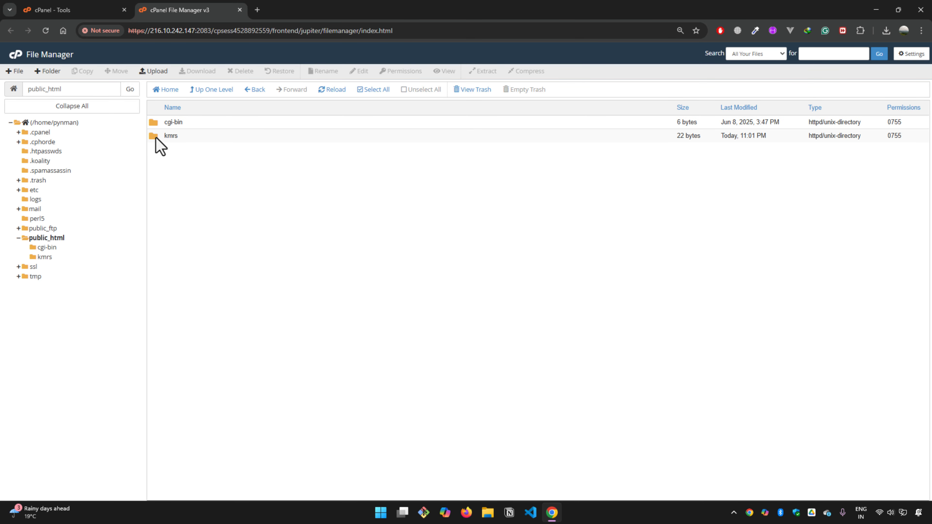
click(155, 137)
double_click(155, 138)
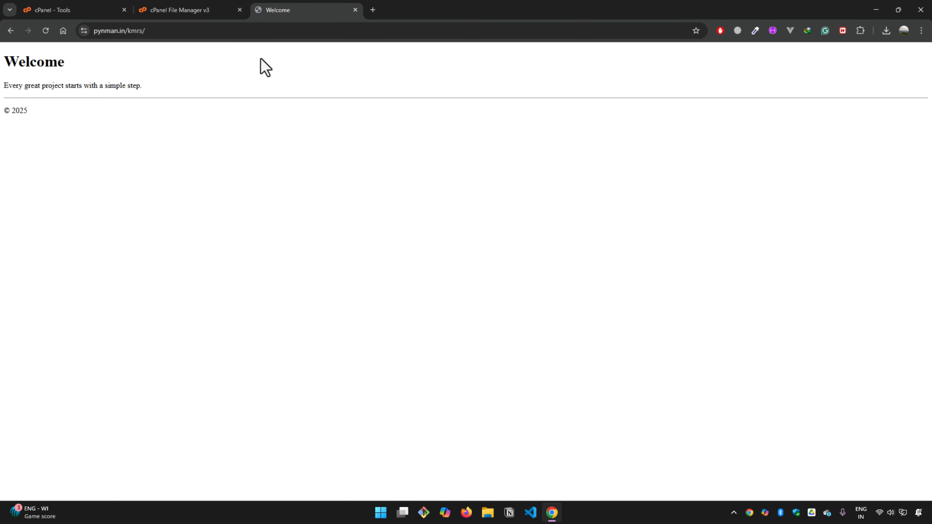
Step: Check the address pynman.in/kmrs/ of the loaded Welcome page
click(173, 31)
click(202, 30)
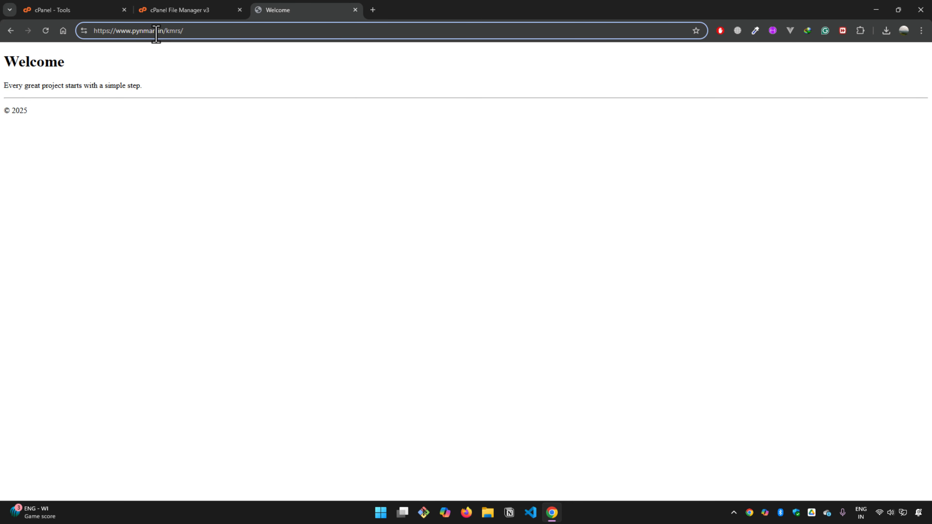
click(138, 30)
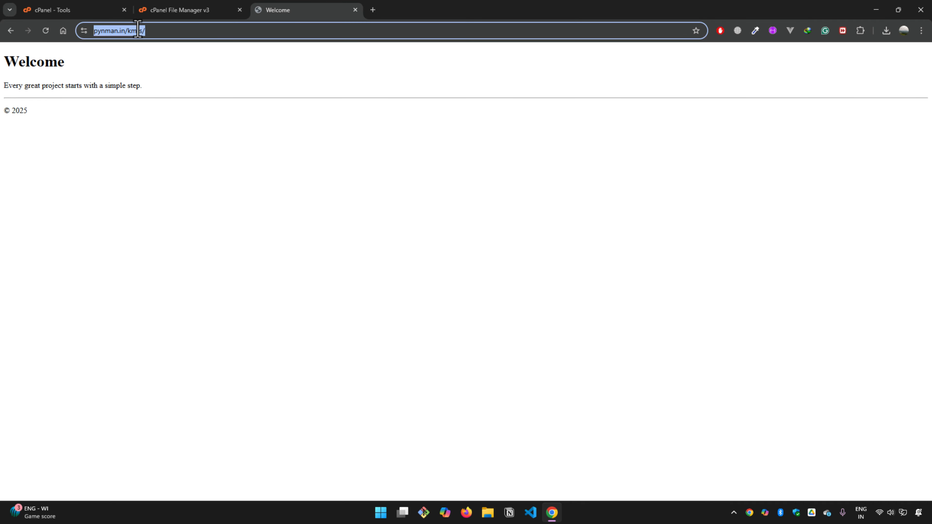
click(235, 124)
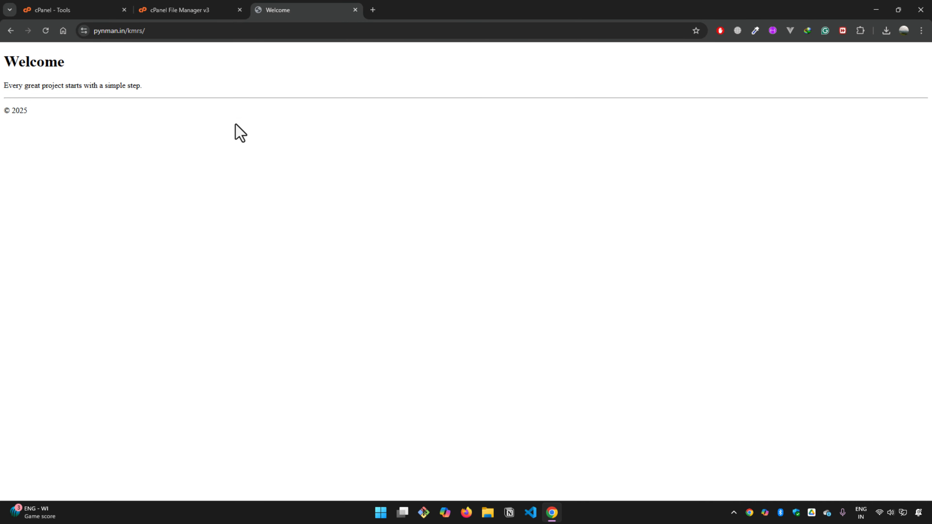
Step: Move index.php from the kmrs folder back into public_html and reload the pynman.in/kmrs/ page
click(190, 18)
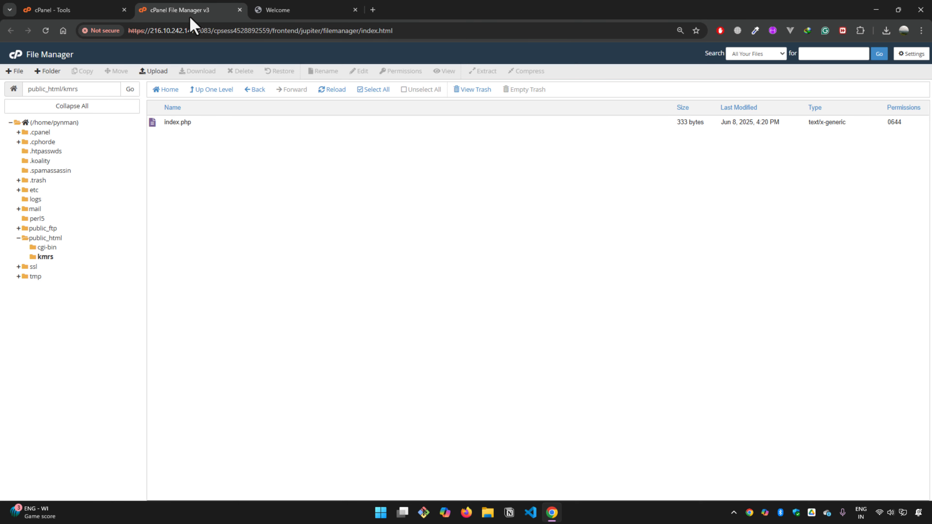
click(44, 258)
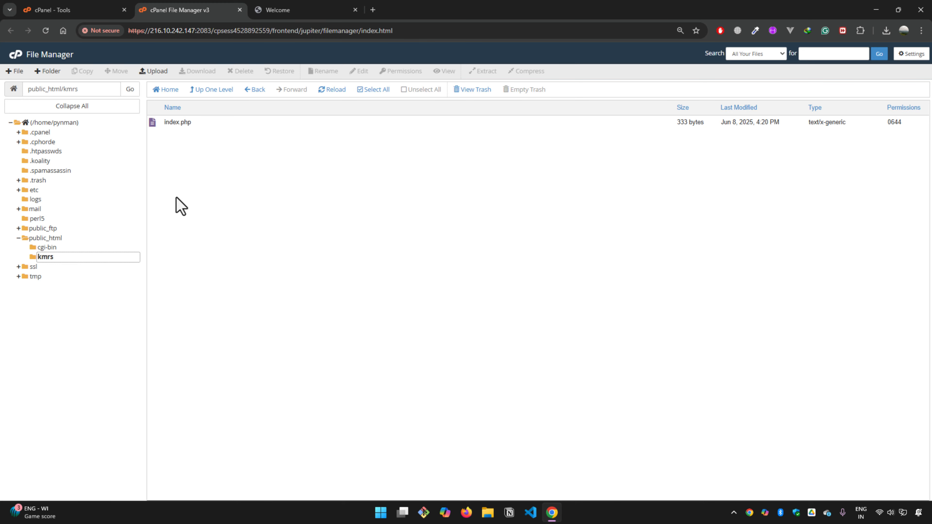
click(151, 125)
drag(151, 125, 58, 237)
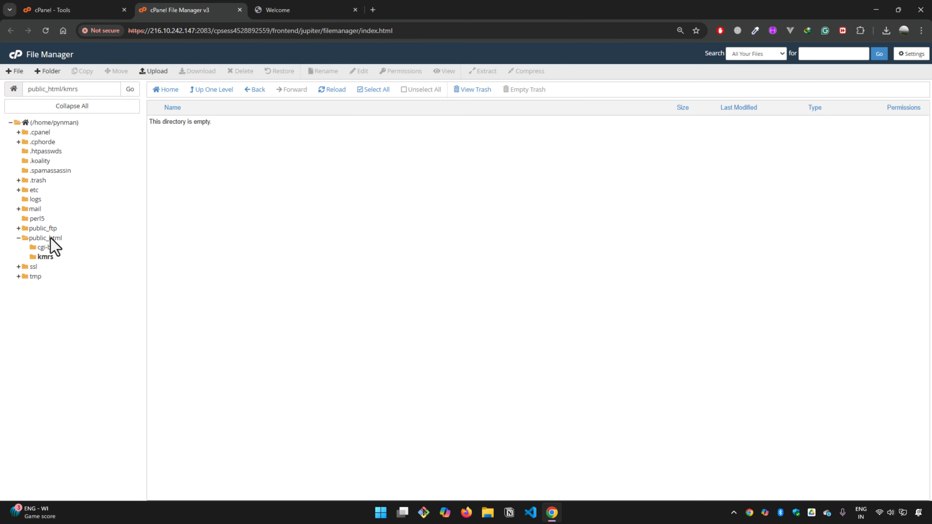
click(50, 238)
click(286, 10)
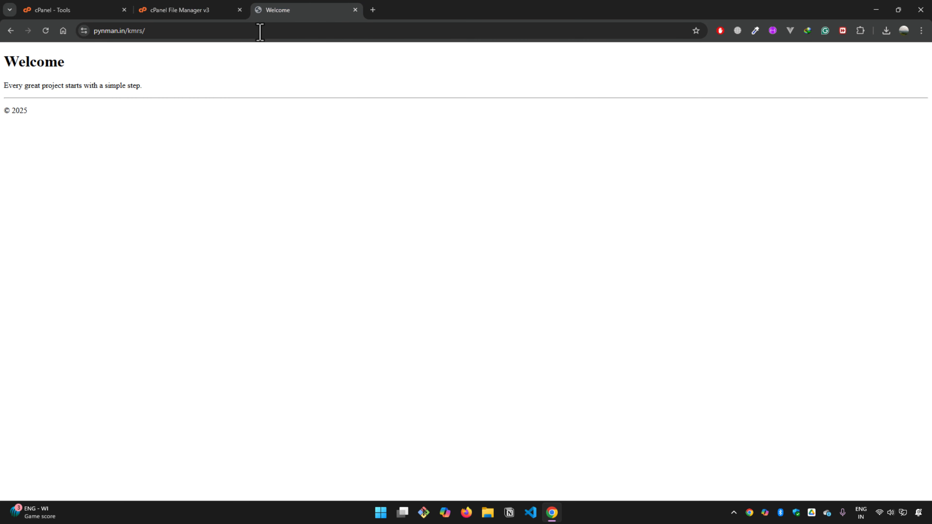
click(47, 33)
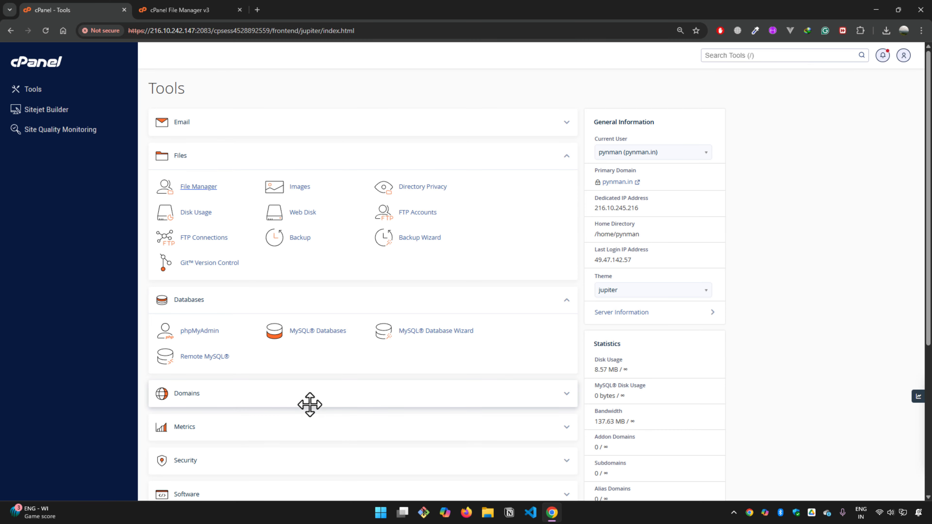
Step: Create a new database with the name suffix db (pynman_db) in the MySQL Database Wizard
scroll(310, 404, down, 7)
scroll(311, 414, up, 7)
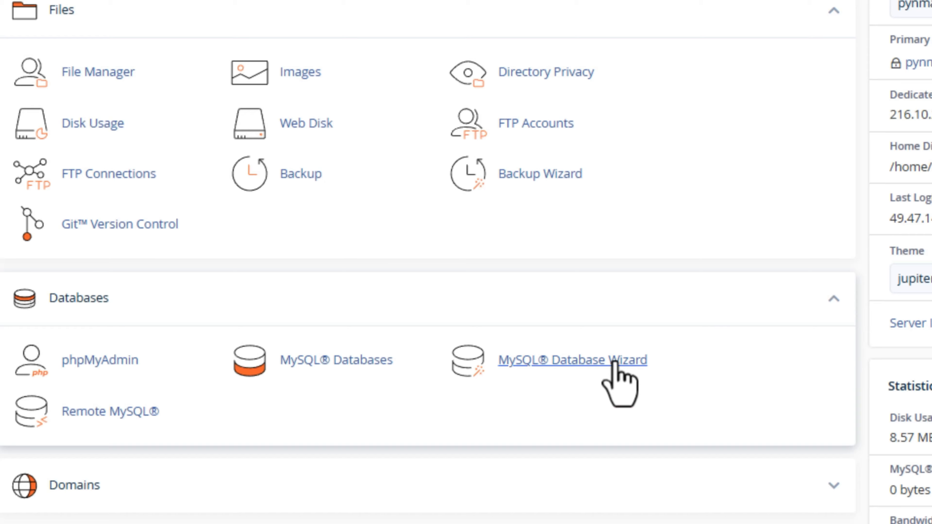
click(614, 362)
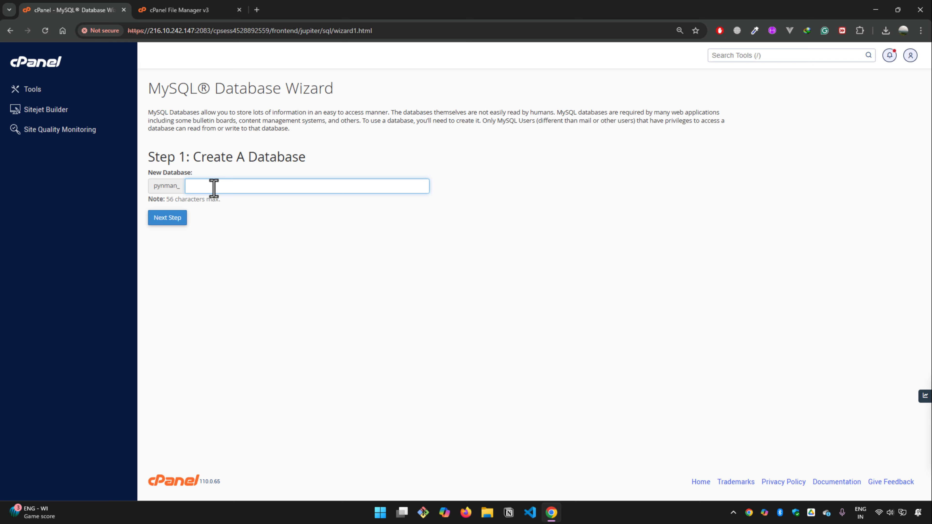
text(db)
click(168, 190)
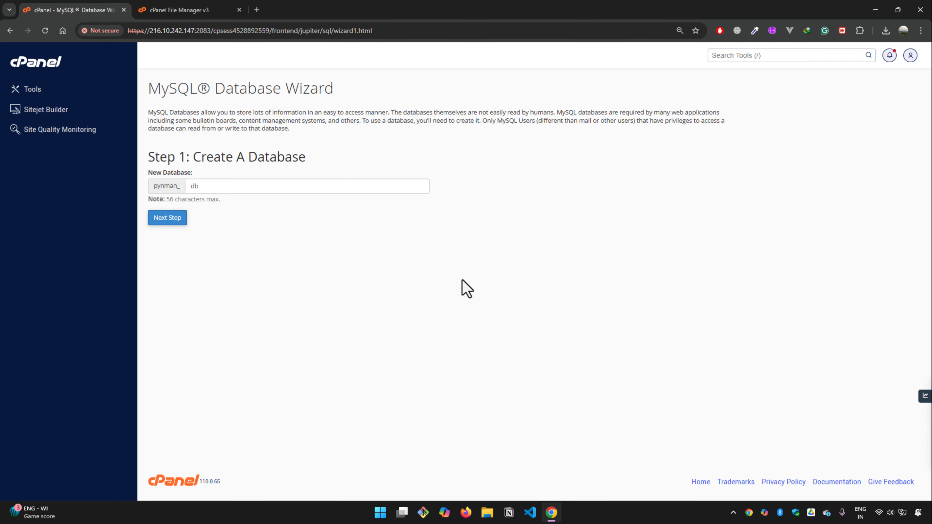
click(174, 223)
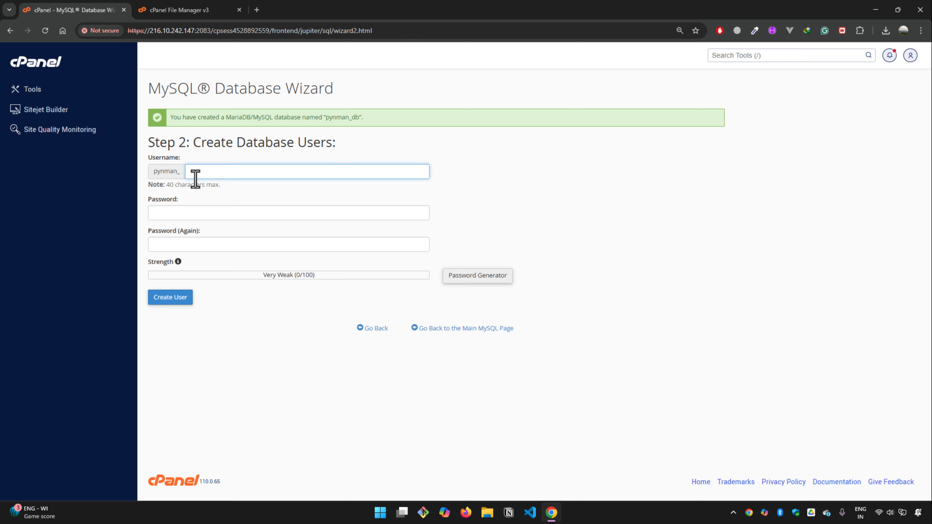
Step: Set the new database user's name suffix to usr
text(user)
key(BackSpace)
key(BackSpace)
key(BackSpace)
key(BackSpace)
text(usr)
click(194, 211)
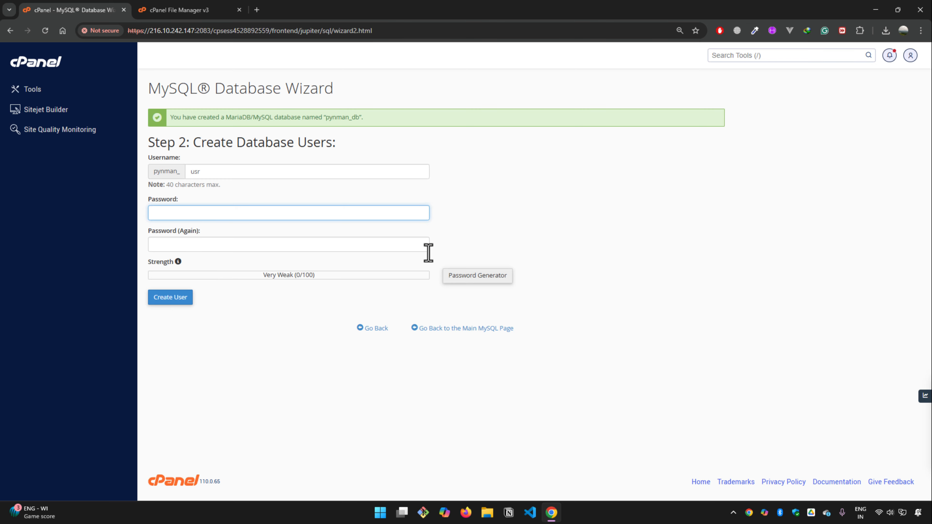
click(652, 371)
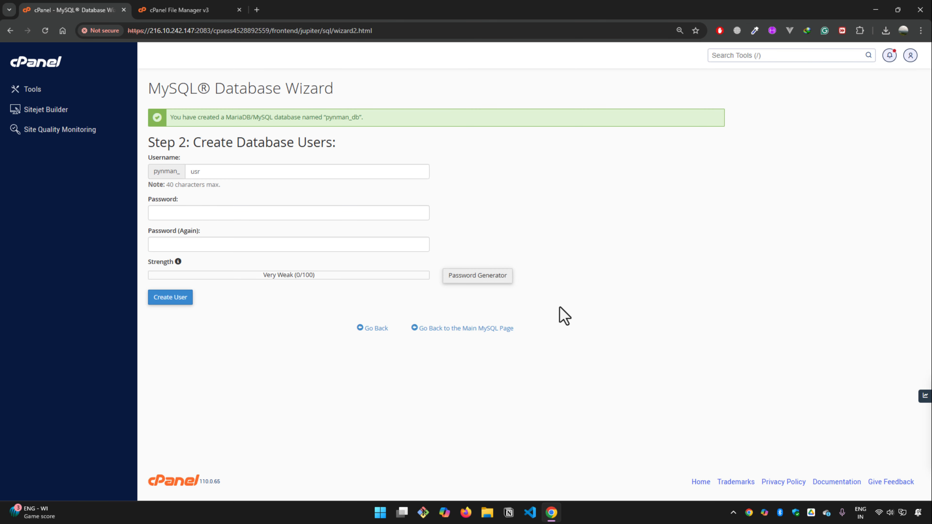
Step: Generate a password for the database user, acknowledge it as safely copied, apply it, and create the user
click(501, 279)
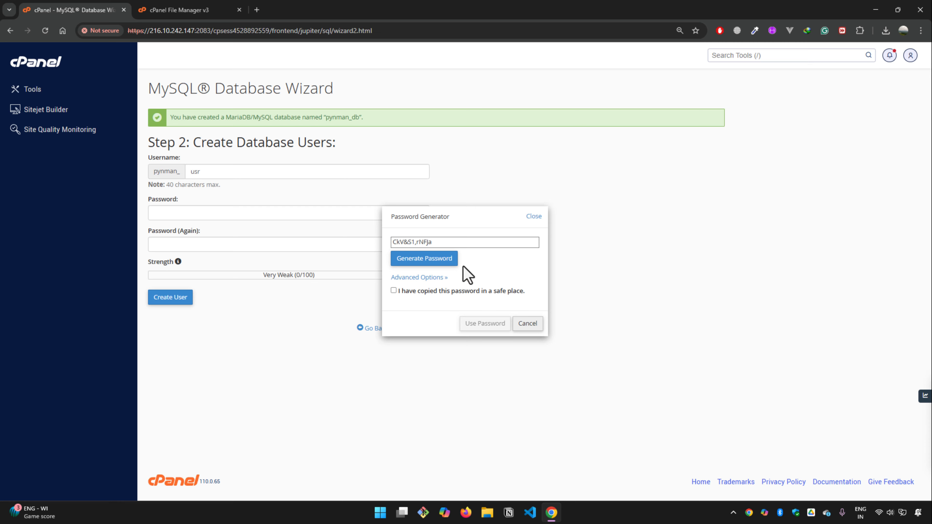
triple_click(439, 242)
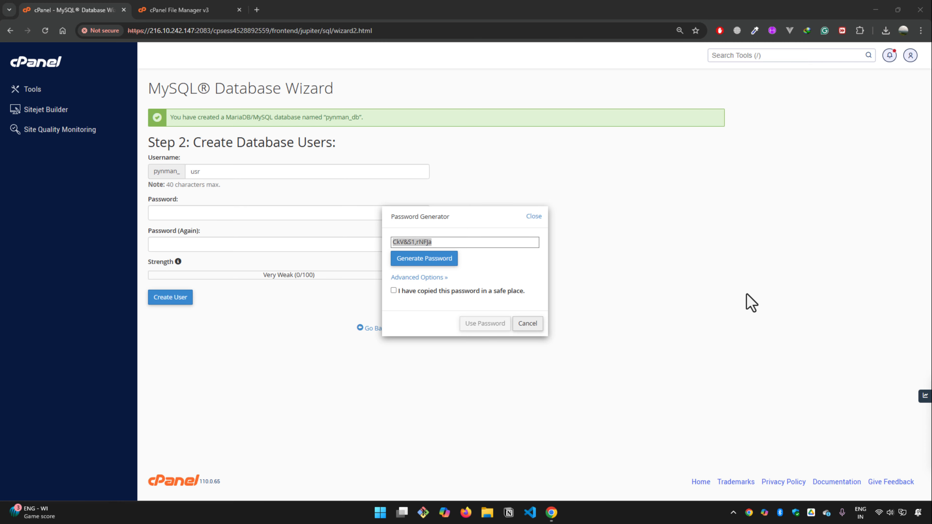
click(440, 292)
click(482, 323)
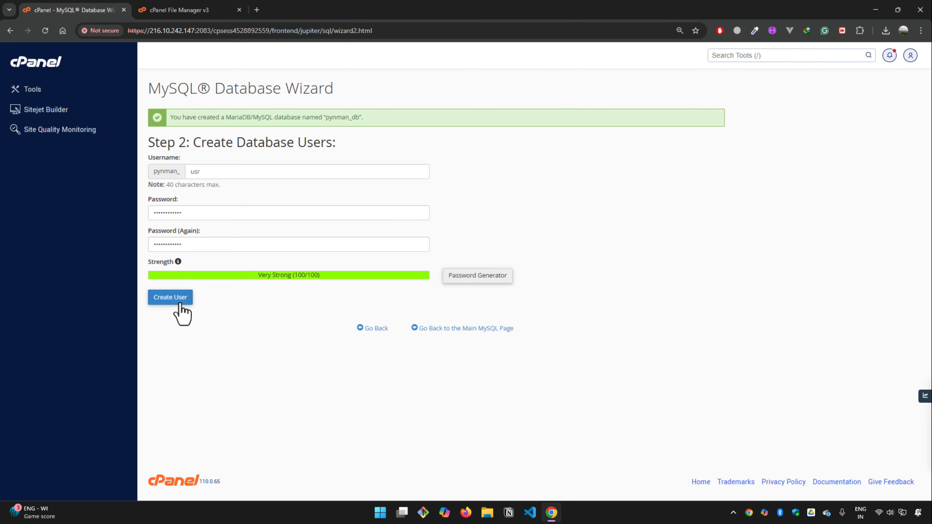
click(173, 299)
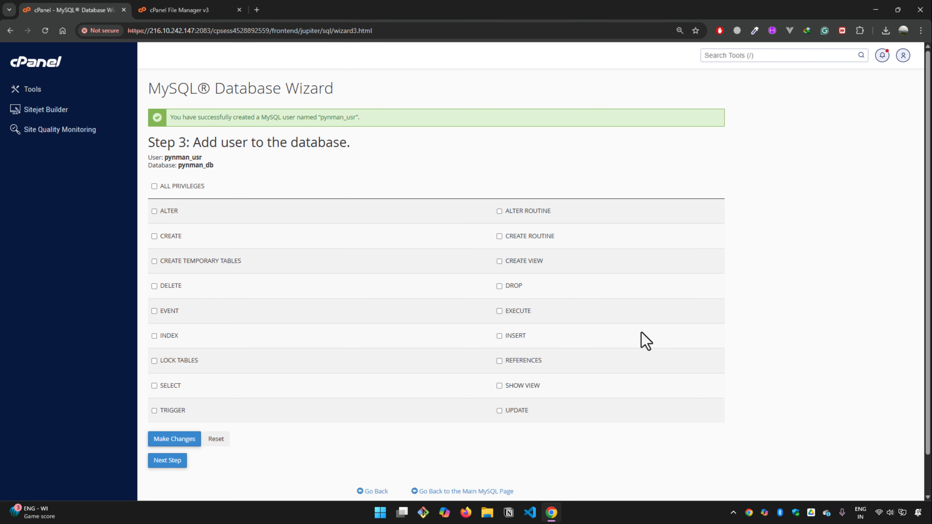
Step: Grant pynman_usr all privileges on the database pynman_db and go on to the wizard's final step
click(154, 186)
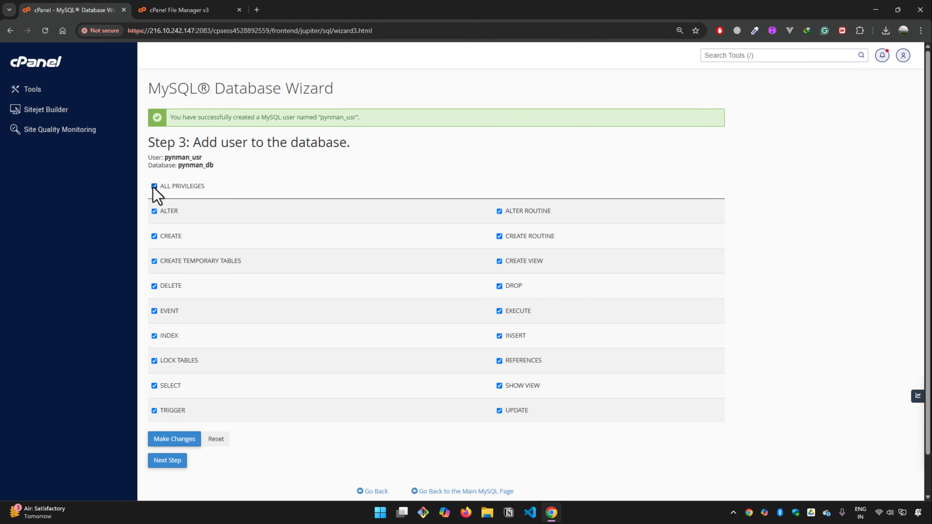
drag(146, 157, 219, 165)
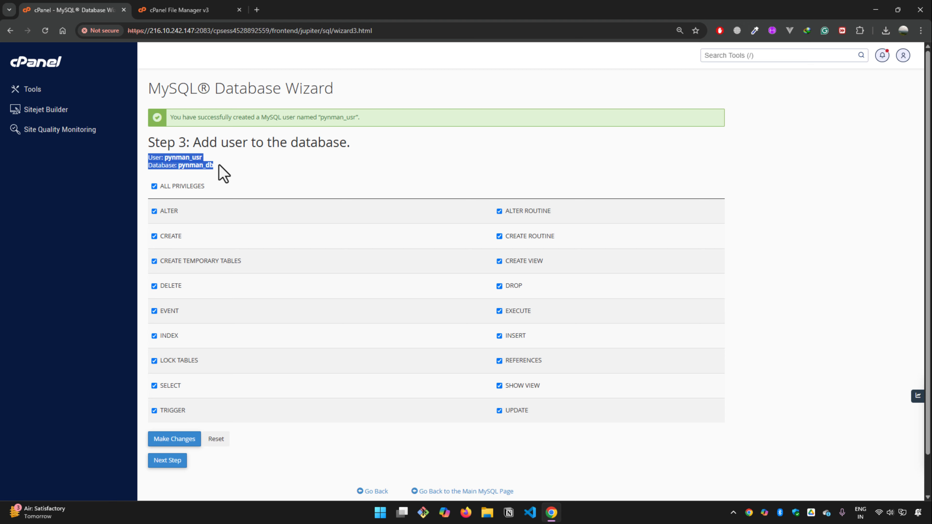
key(alt+Tab)
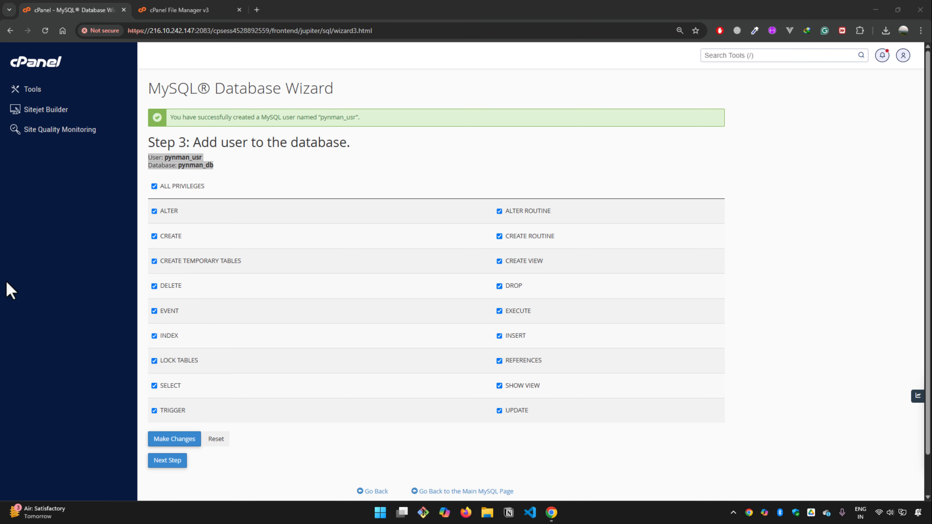
click(275, 436)
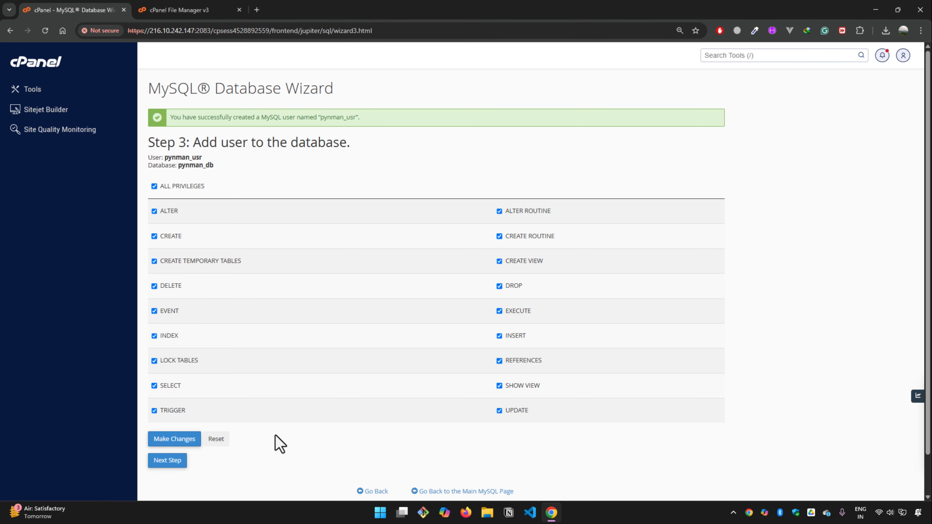
scroll(278, 444, down, 2)
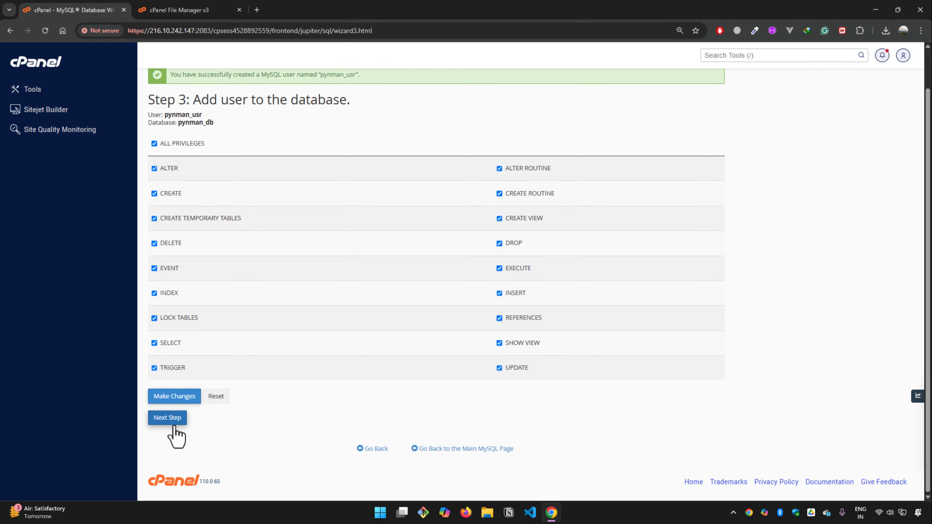
click(172, 422)
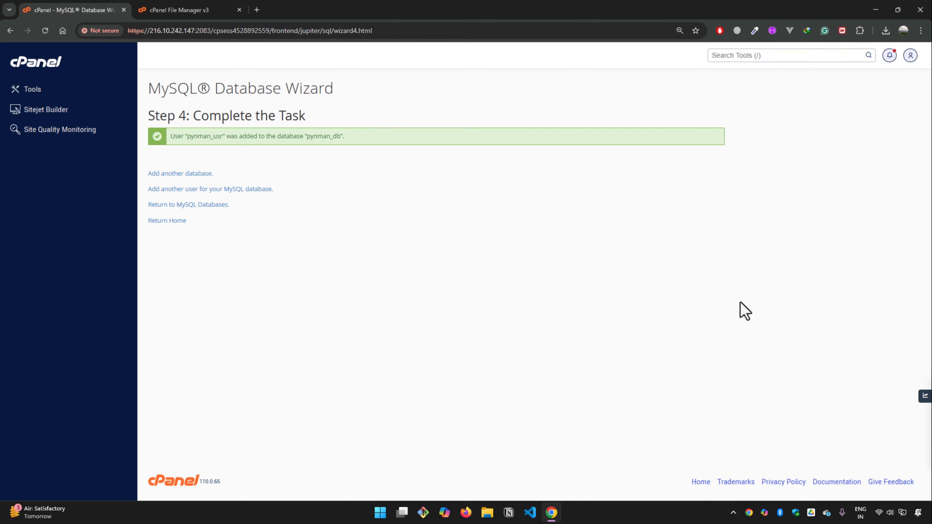
Step: Return to the cPanel home page and open the kmrs folder inside public_html in File Manager
drag(170, 136, 401, 142)
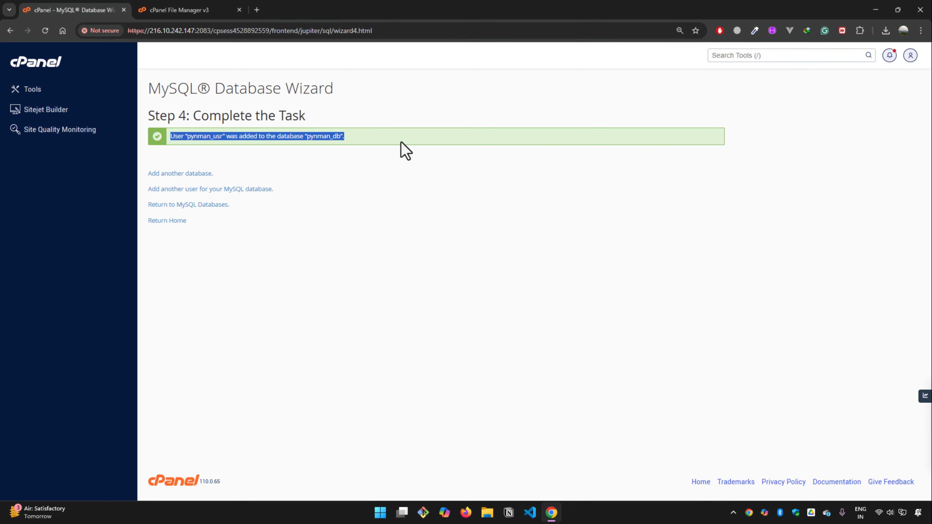
click(403, 144)
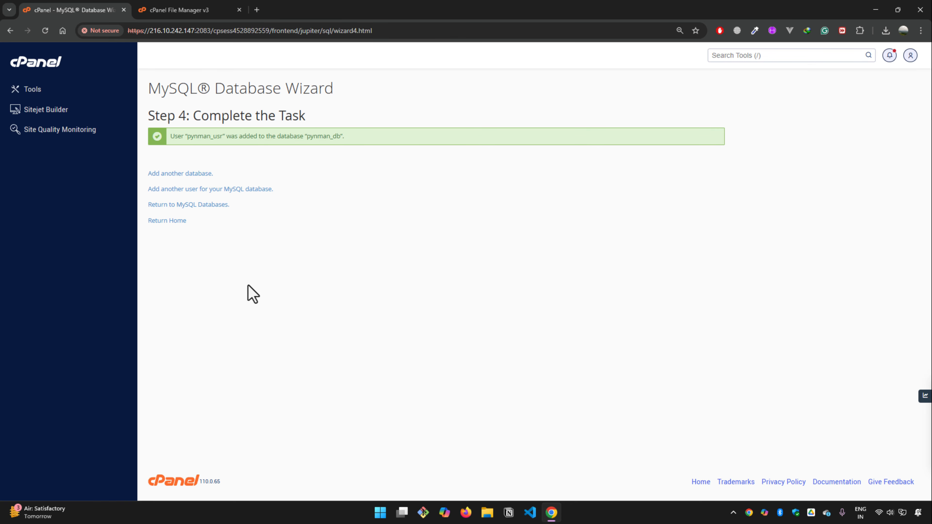
click(169, 223)
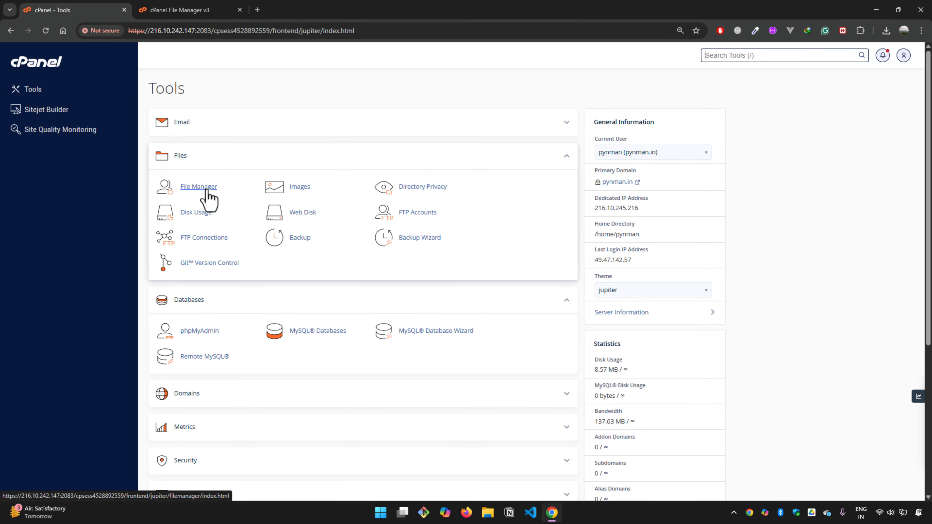
click(207, 190)
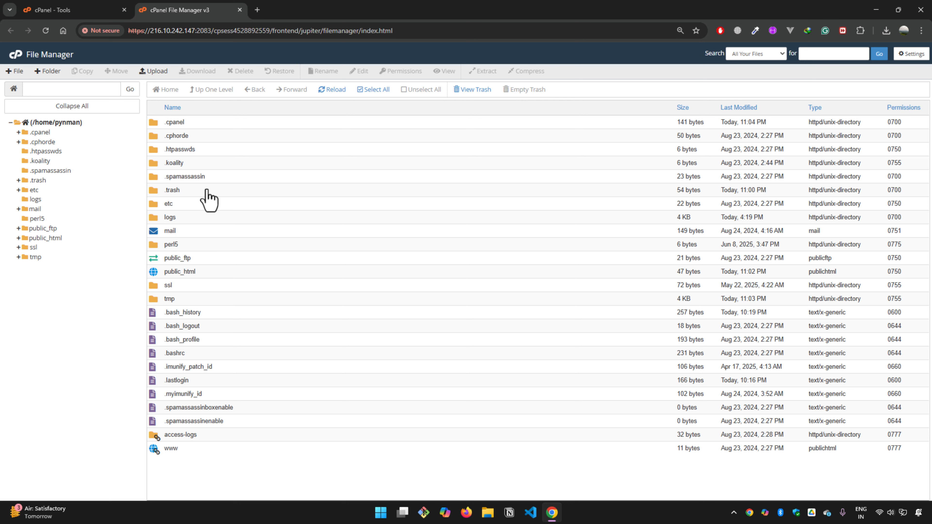
double_click(159, 274)
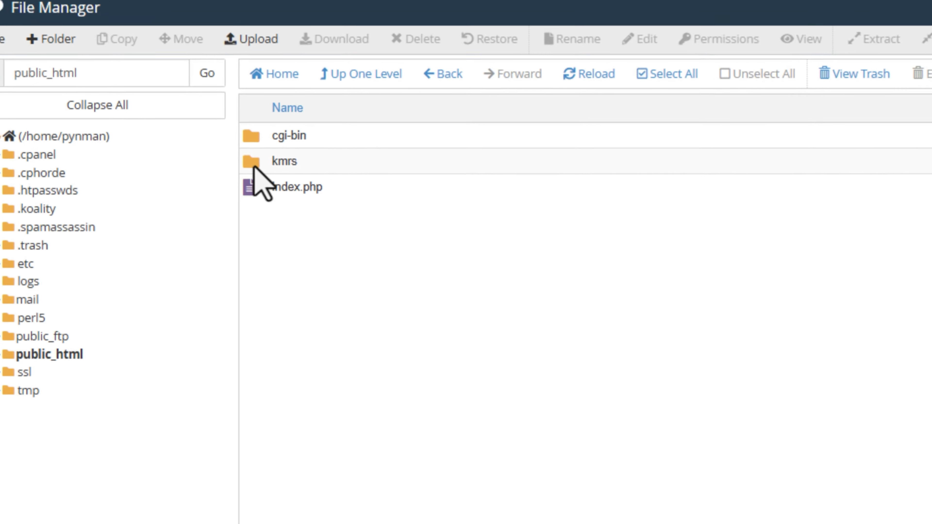
double_click(267, 168)
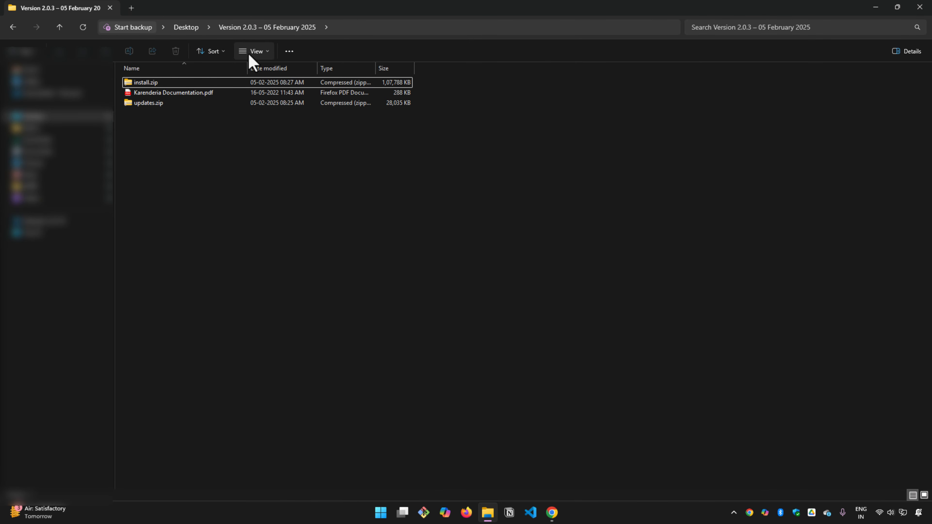
Step: In File Explorer, show the files of the Version 2.0.3 – 05 February 2025 folder as larger icons
click(246, 55)
click(248, 94)
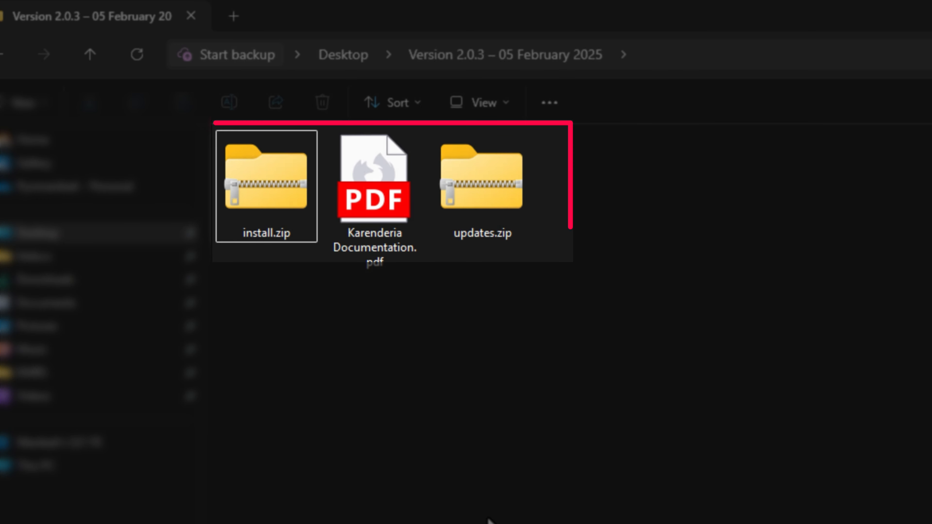
Step: Upload install.zip from the Version 2.0.3 – 05 February 2025 folder to public_html/kmrs in cPanel File Manager
click(263, 188)
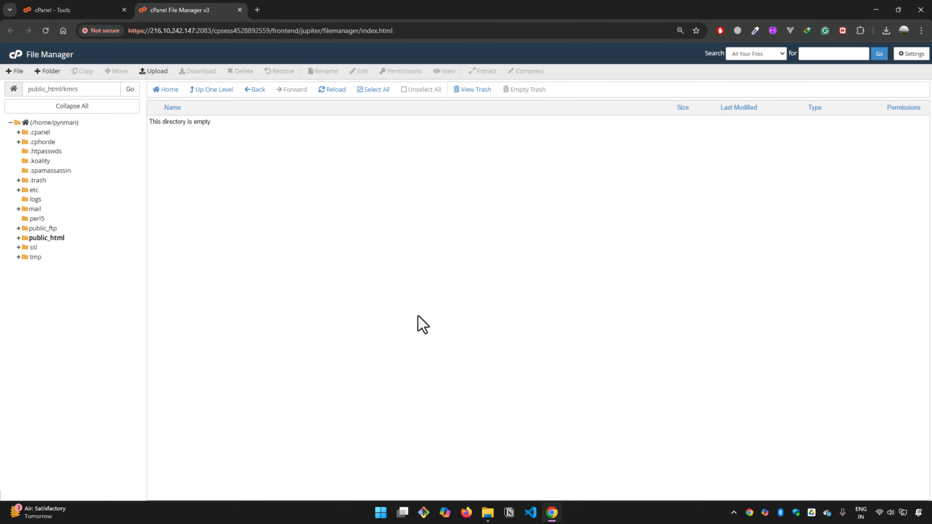
click(154, 70)
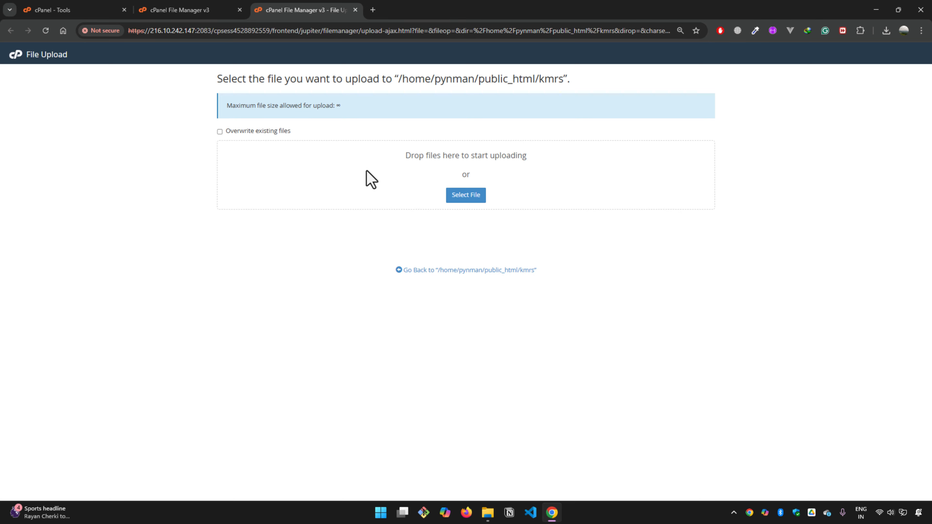
click(486, 516)
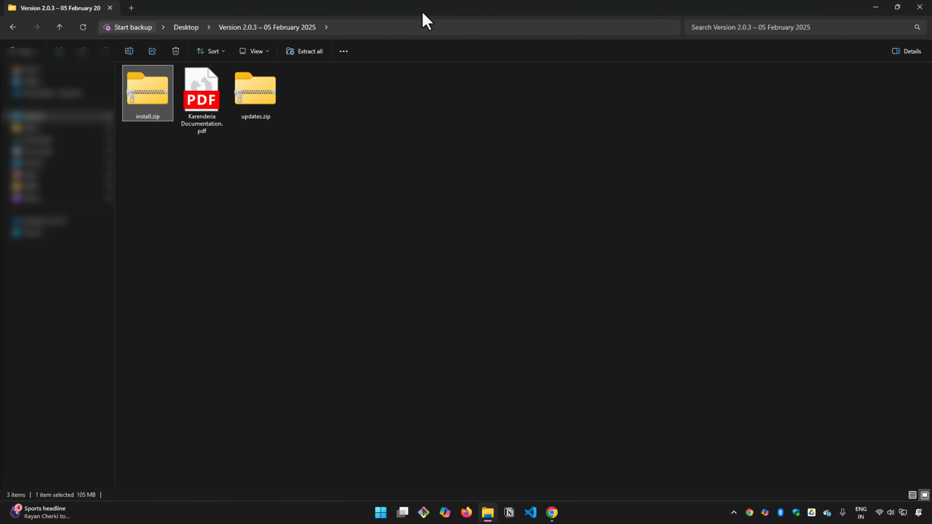
drag(426, 17, 744, 260)
drag(465, 345, 450, 187)
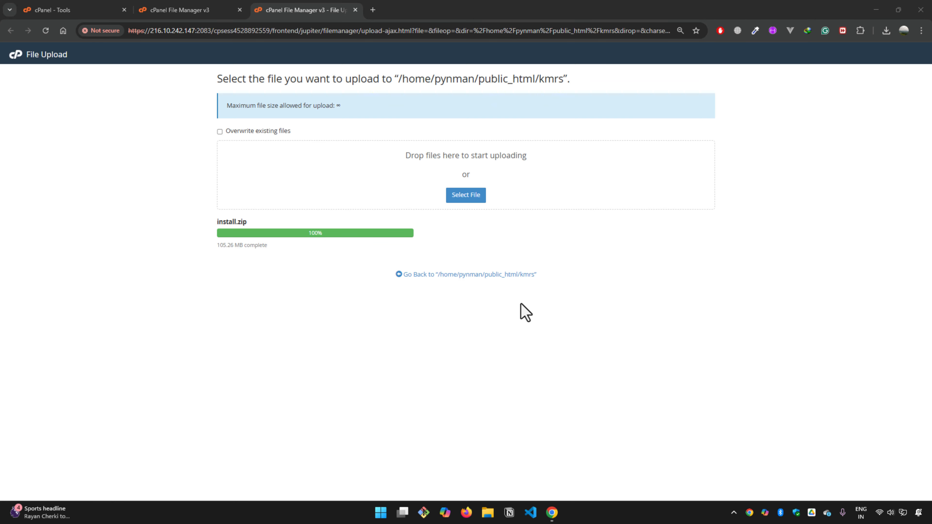
Step: Return to the kmrs folder and extract install.zip into /public_html/kmrs
click(463, 274)
click(157, 124)
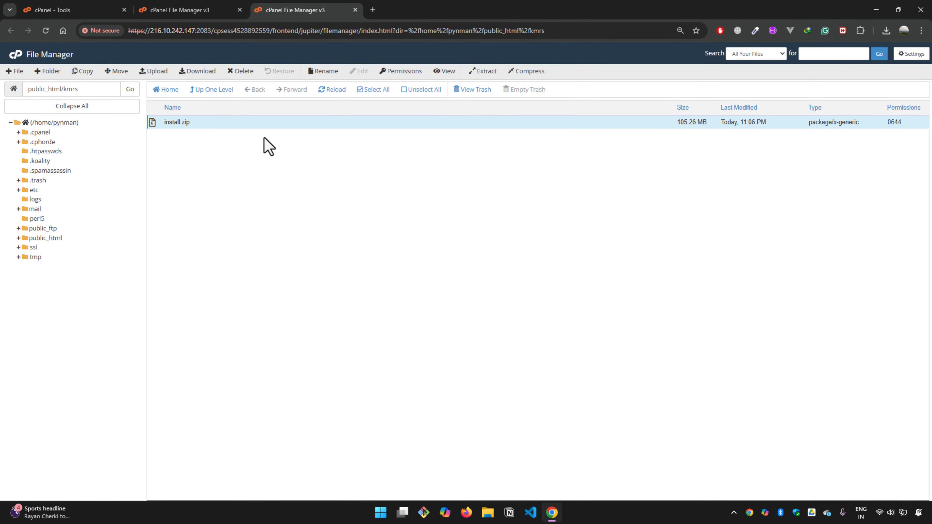
click(482, 72)
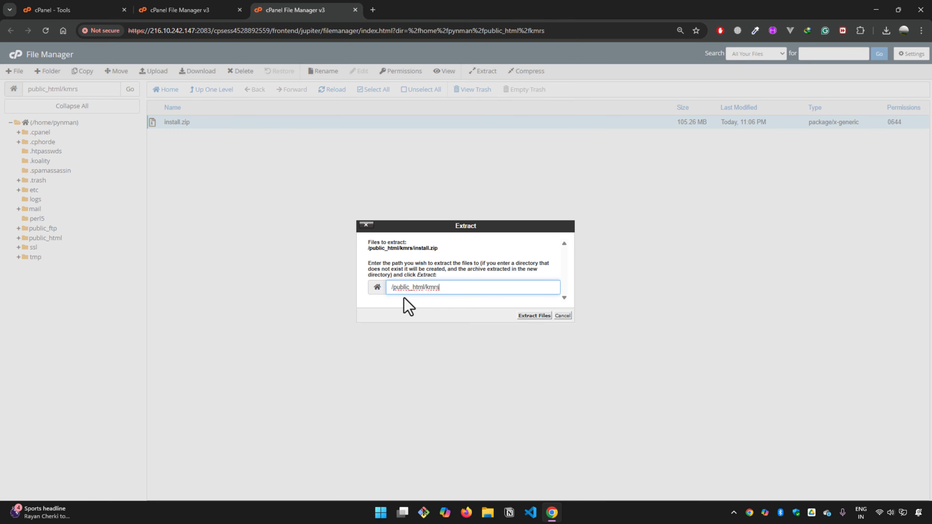
click(534, 316)
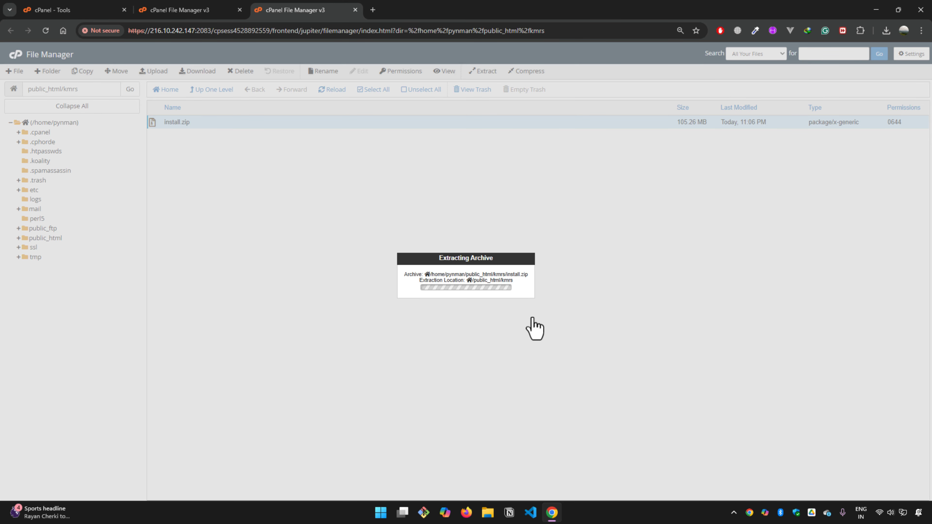